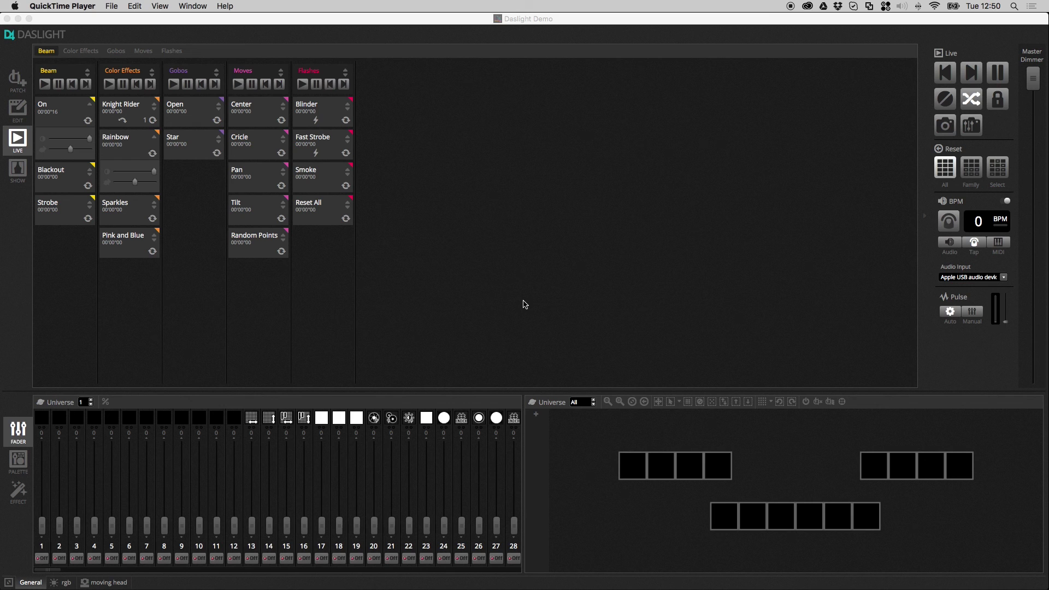
Step: Bring Daslight forward and go to Daslight4 > Preferences
{"action": "left_click", "coordinate": [520, 300]}
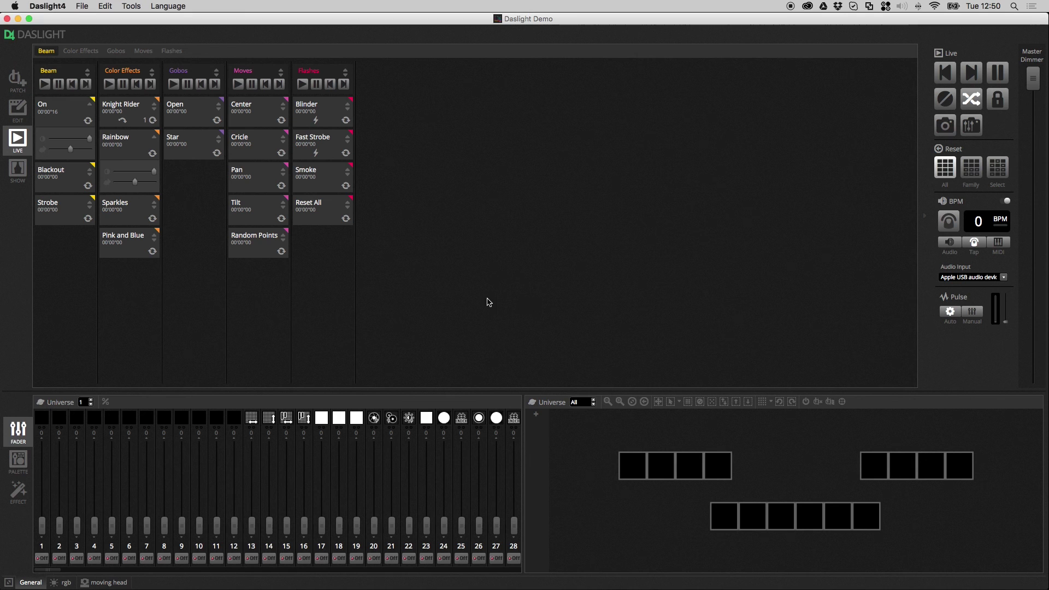
{"action": "left_click", "coordinate": [55, 5]}
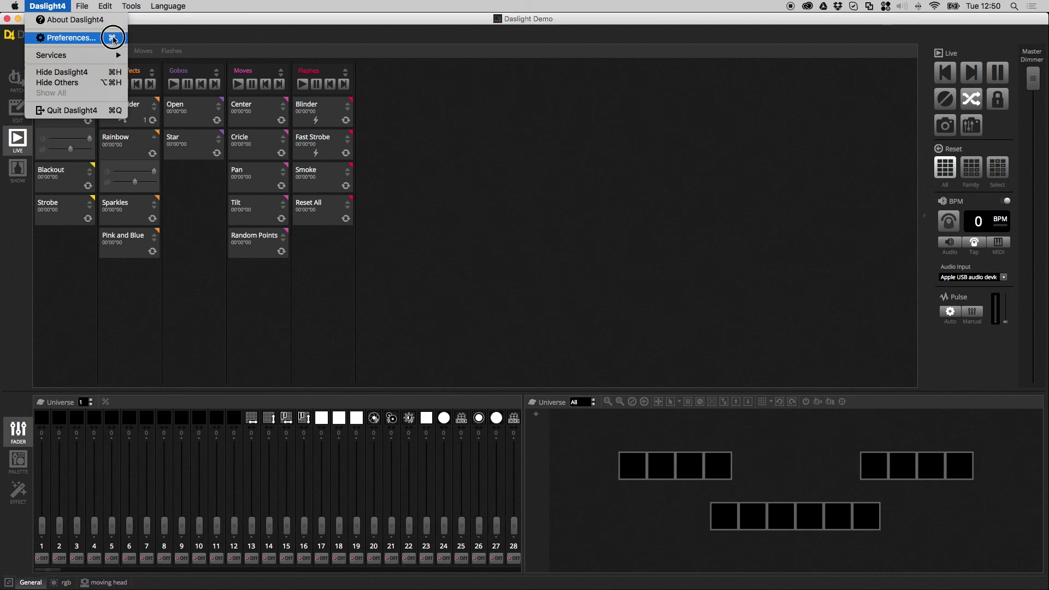
{"action": "left_click", "coordinate": [112, 39]}
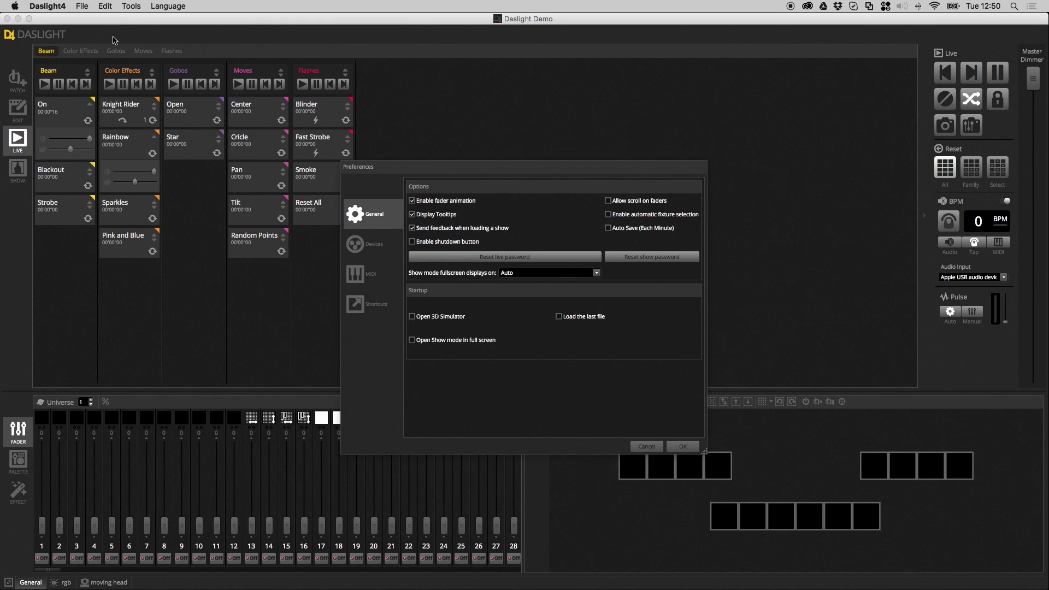
Step: Show the Devices settings and select the DVC4 GOLD ZM interface row
{"action": "left_click", "coordinate": [367, 244]}
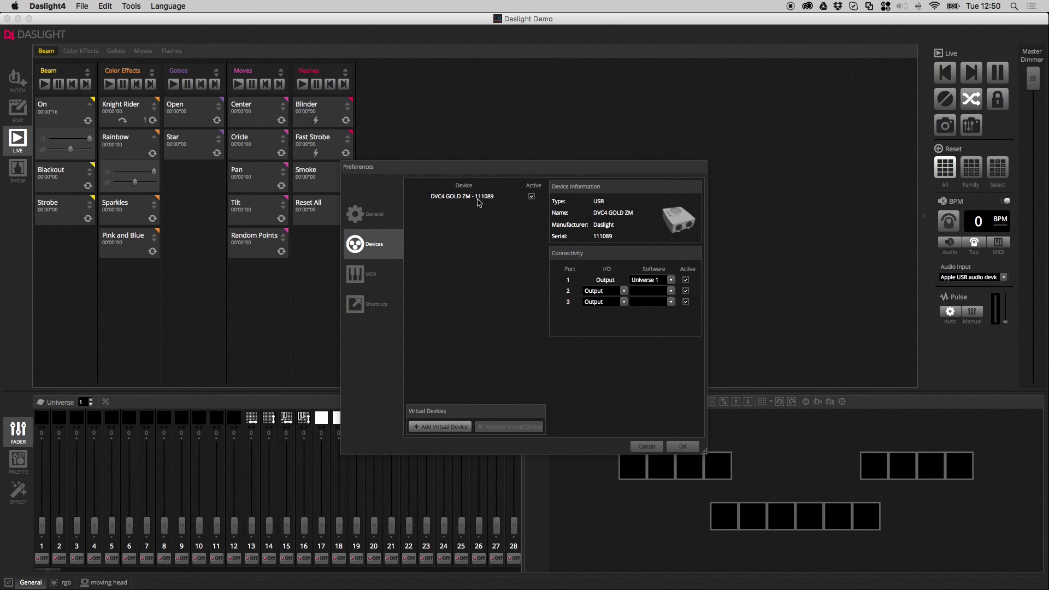
{"action": "left_click", "coordinate": [432, 199]}
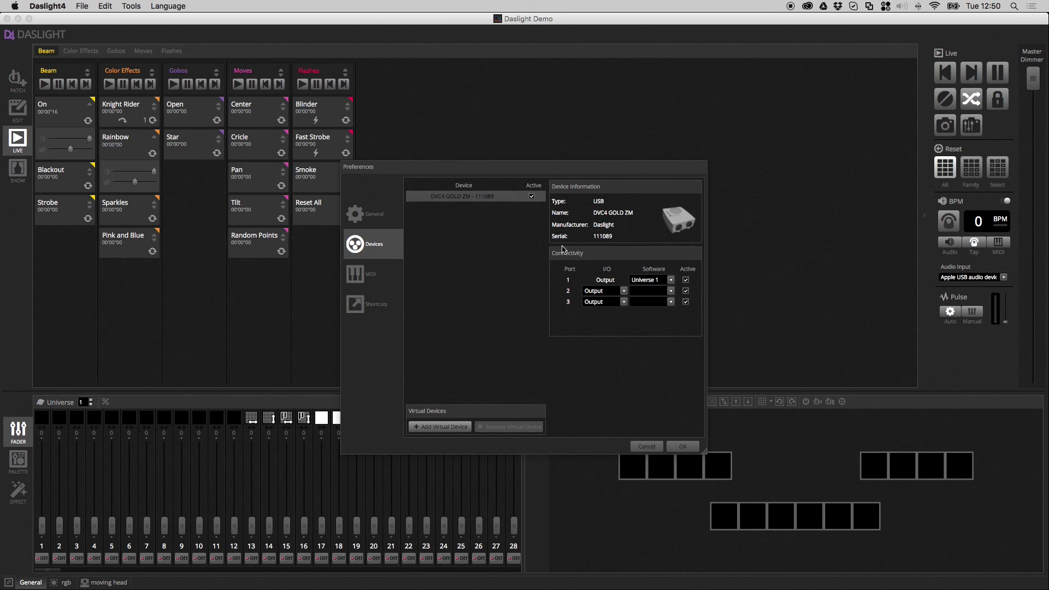
{"action": "left_click", "coordinate": [451, 207]}
Step: Start a new virtual device and select its default name to replace it with ArtNet Node
{"action": "left_click", "coordinate": [458, 429]}
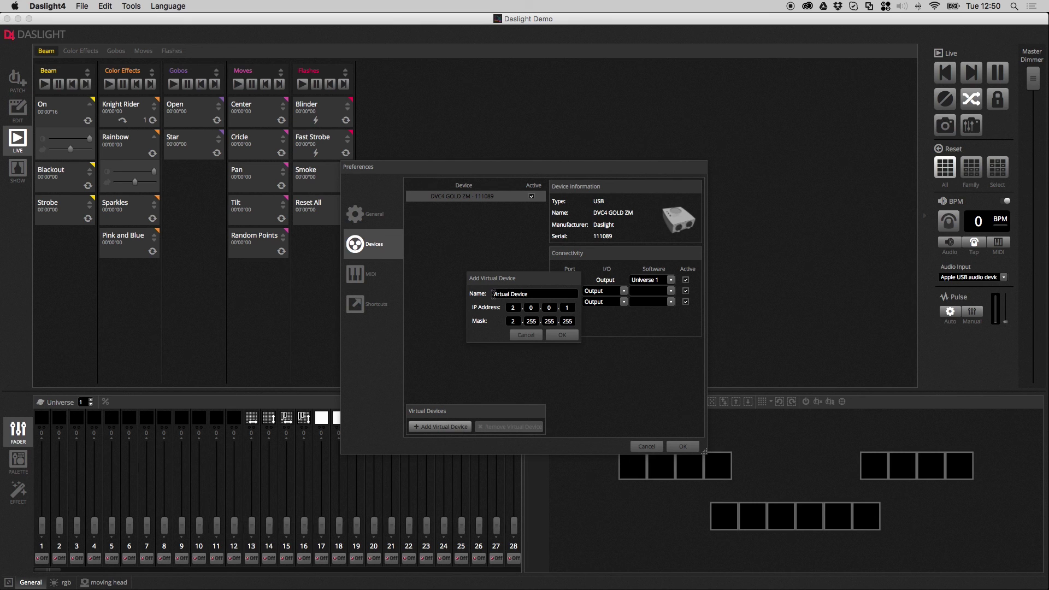
{"action": "left_click_drag", "start_coordinate": [549, 294], "coordinate": [281, 285]}
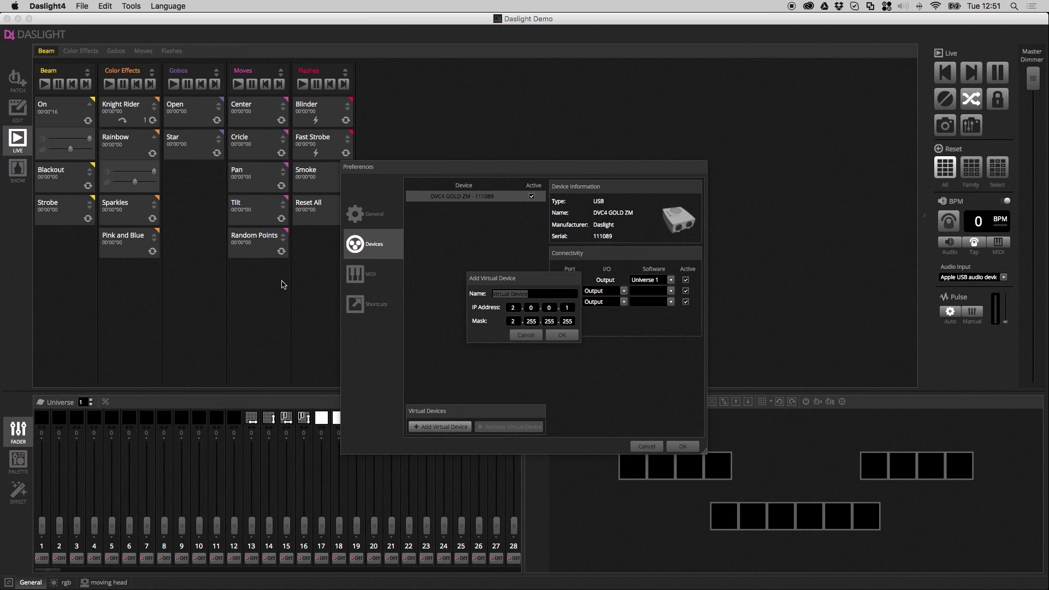
{"action": "type", "text": "ArtNet"}
{"action": "type", "text": " Node"}
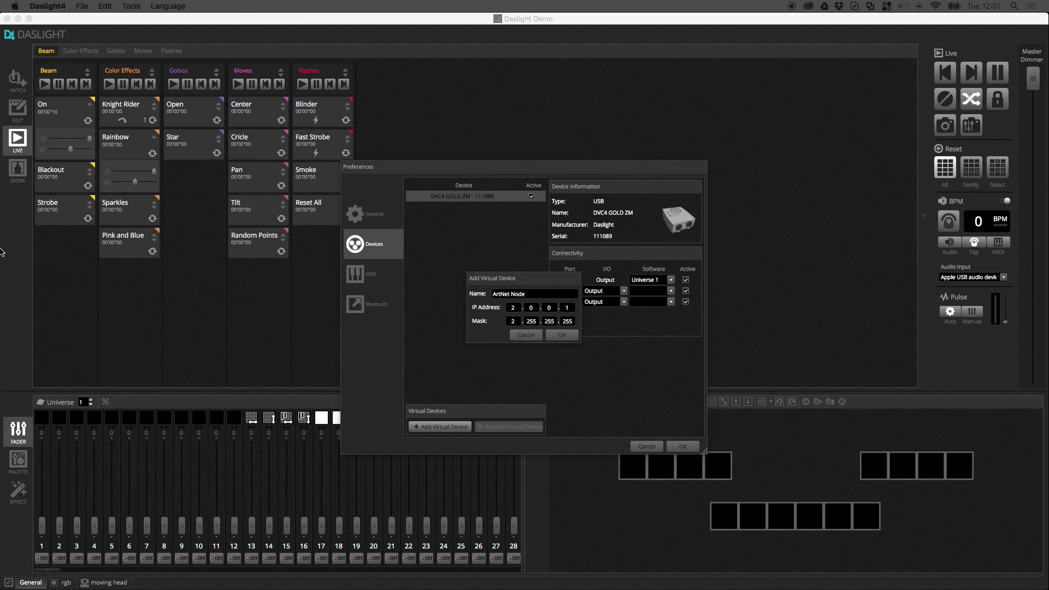
{"action": "right_click", "coordinate": [3, 250]}
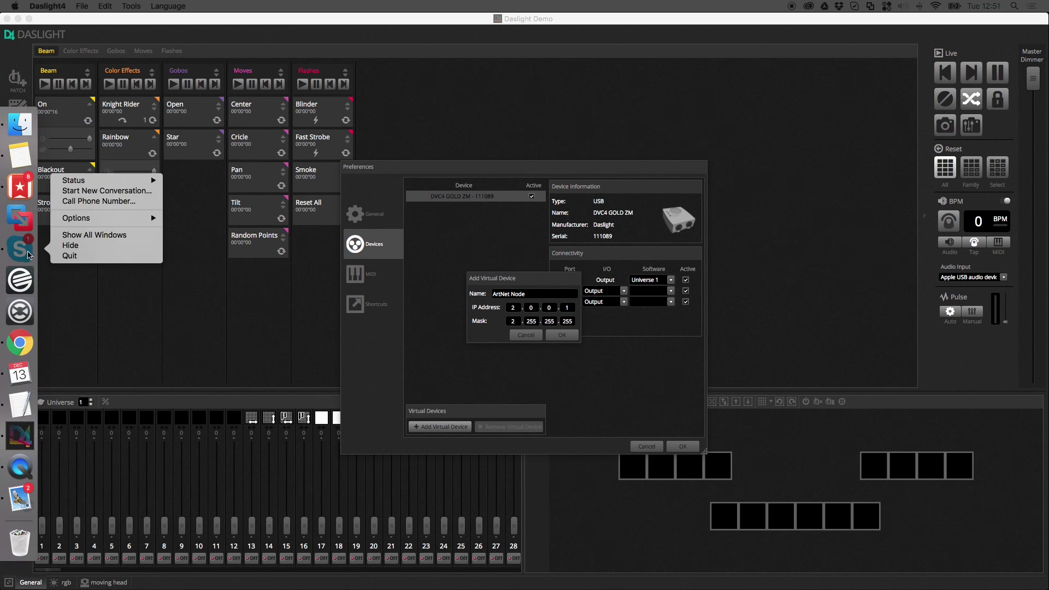
{"action": "left_click", "coordinate": [90, 255]}
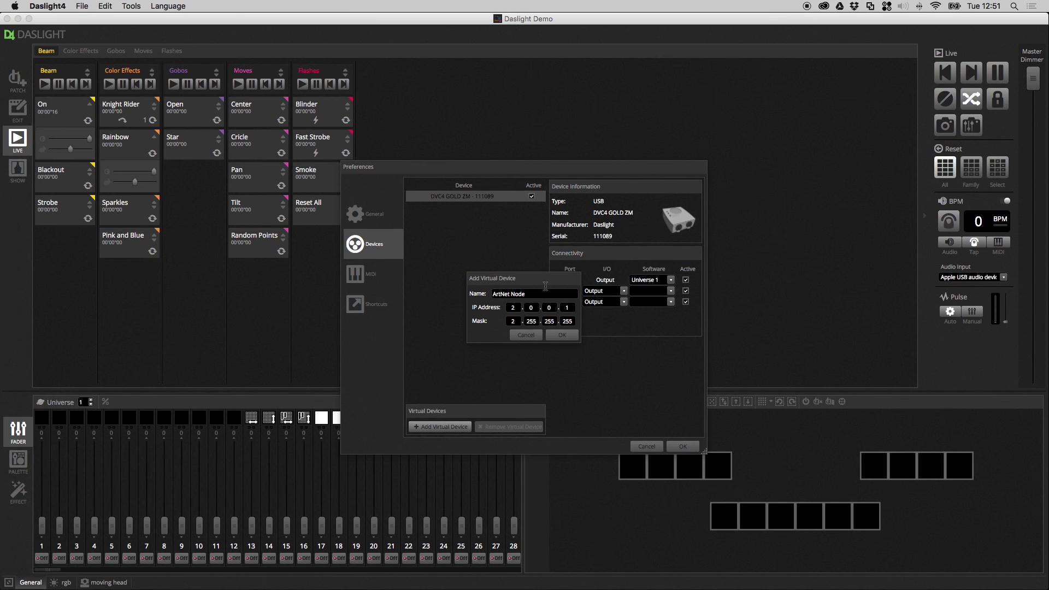
{"action": "left_click", "coordinate": [936, 6]}
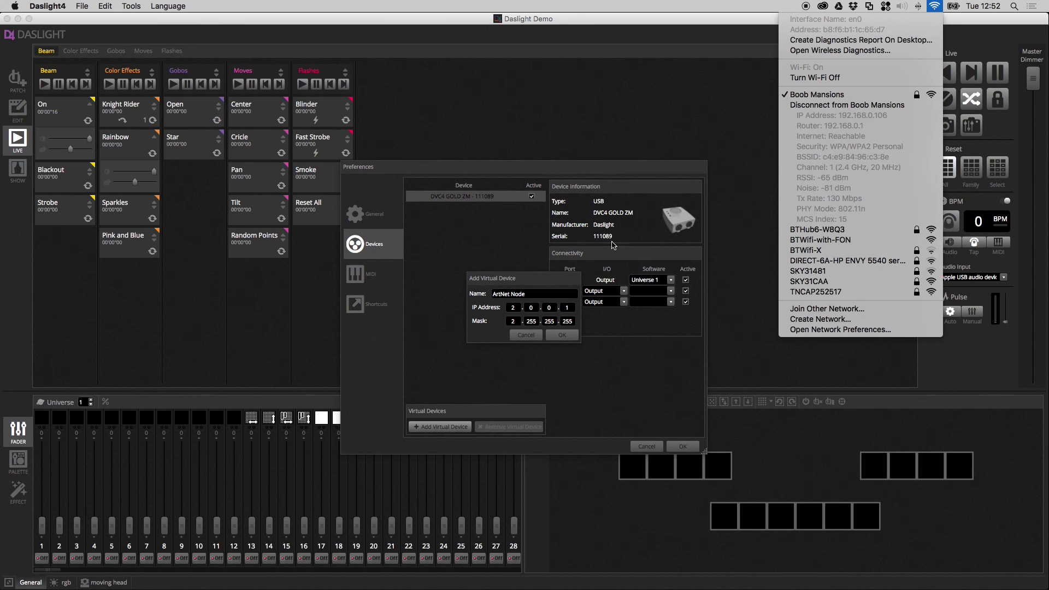
{"action": "left_click", "coordinate": [513, 307]}
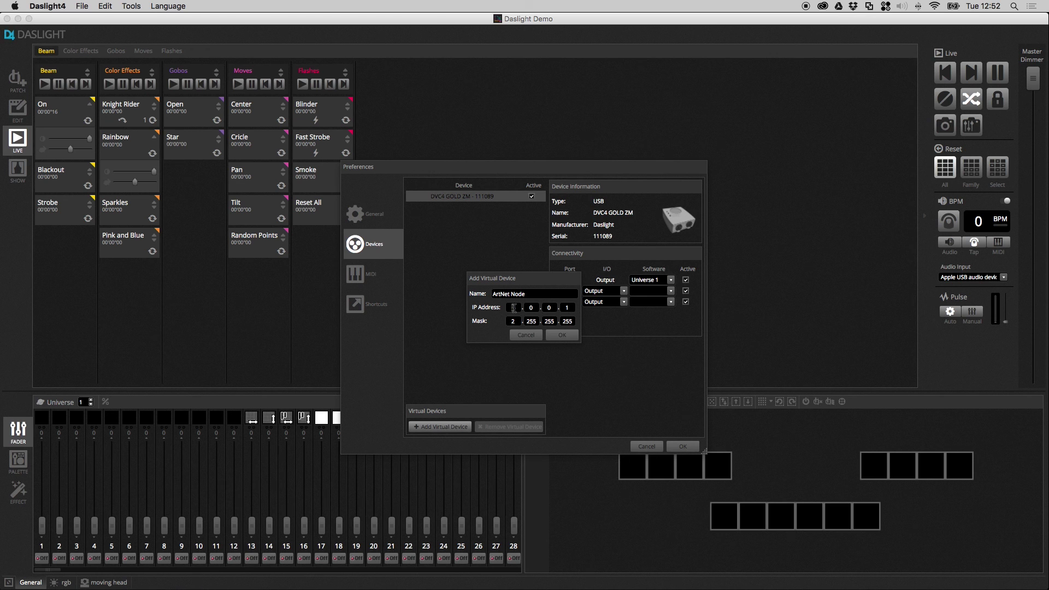
{"action": "type", "text": "192."}
{"action": "type", "text": "168"}
{"action": "type", "text": "1"}
{"action": "type", "text": "0"}
Step: Edit the Mask fields toward 255.255.255.0 for the ArtNet Node device
{"action": "left_click", "coordinate": [512, 321]}
{"action": "type", "text": "255"}
{"action": "key", "text": "Tab"}
{"action": "key", "text": "Tab"}
{"action": "key", "text": "Tab"}
{"action": "type", "text": "0"}
Step: Confirm the ArtNet Node, select it, add a first port and send it to Universe 1
{"action": "left_click", "coordinate": [562, 334]}
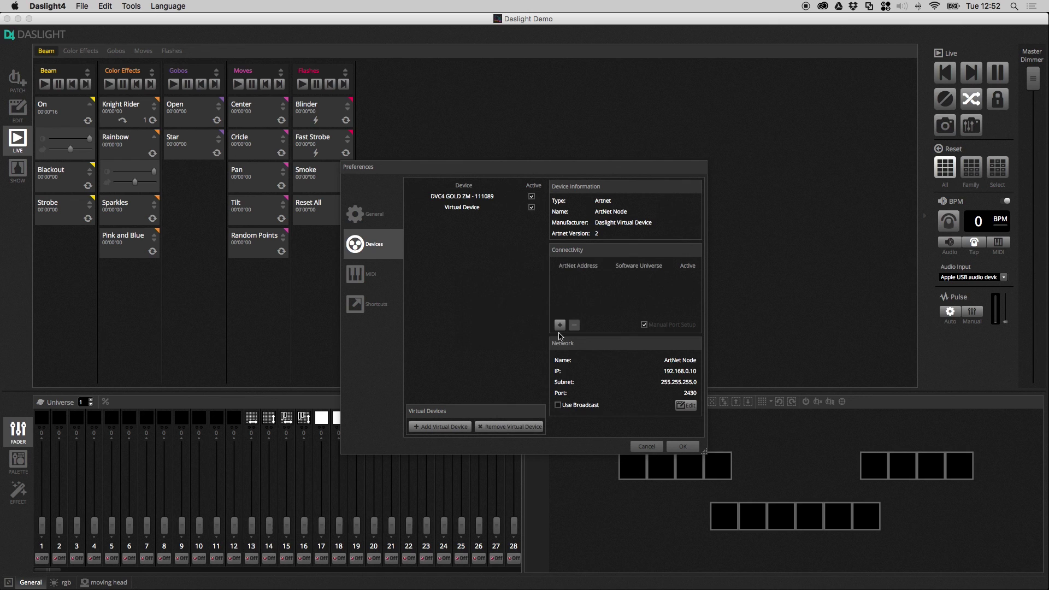
{"action": "left_click", "coordinate": [467, 210]}
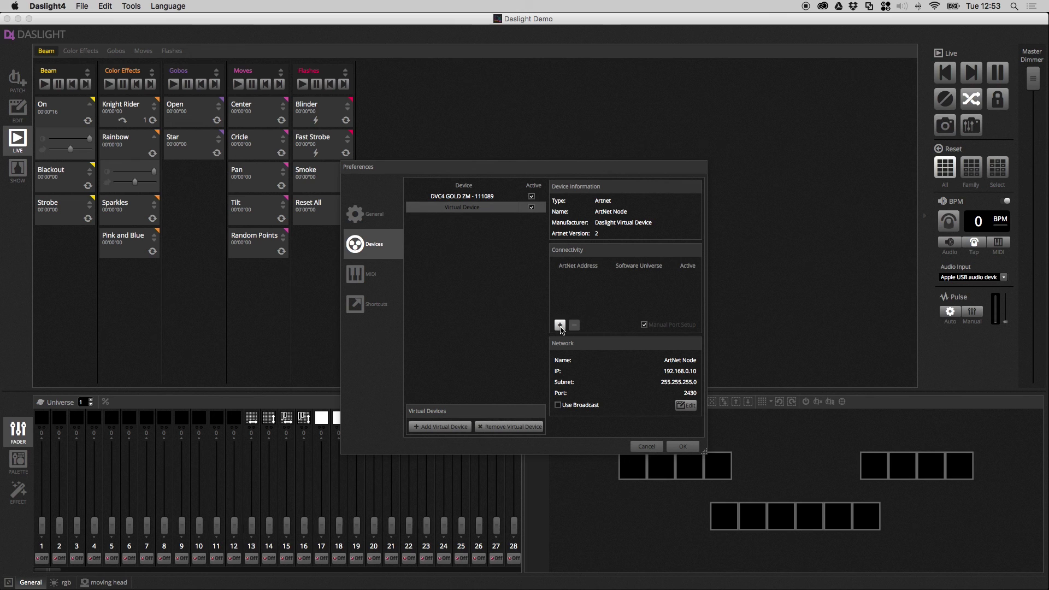
{"action": "left_click", "coordinate": [559, 326]}
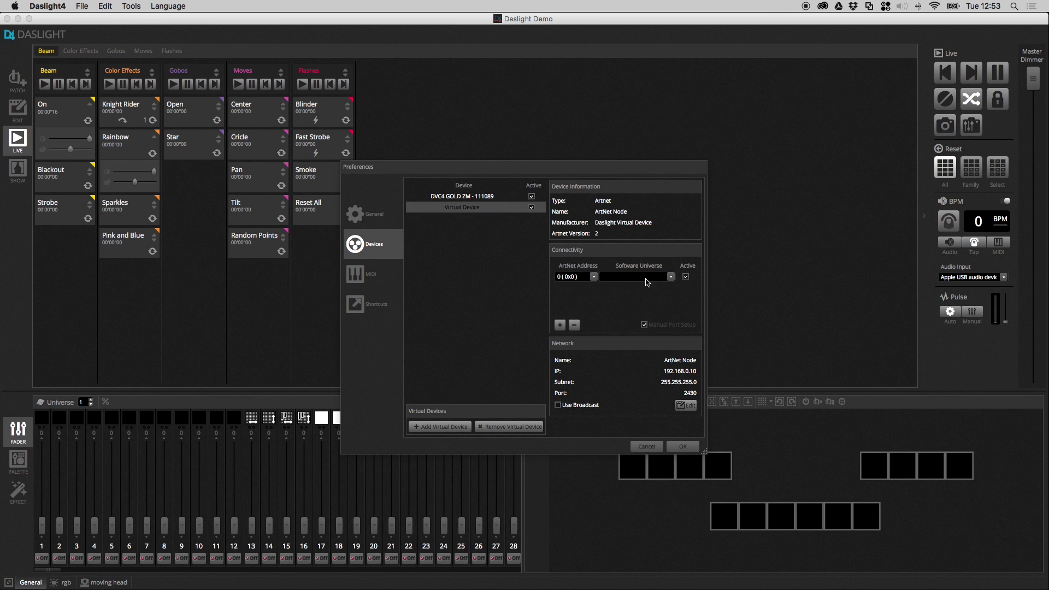
{"action": "left_click", "coordinate": [670, 278]}
{"action": "left_click", "coordinate": [620, 281]}
Step: Add a second and third ArtNet port and confirm, closing the preferences
{"action": "left_click", "coordinate": [560, 325]}
{"action": "left_click", "coordinate": [561, 325]}
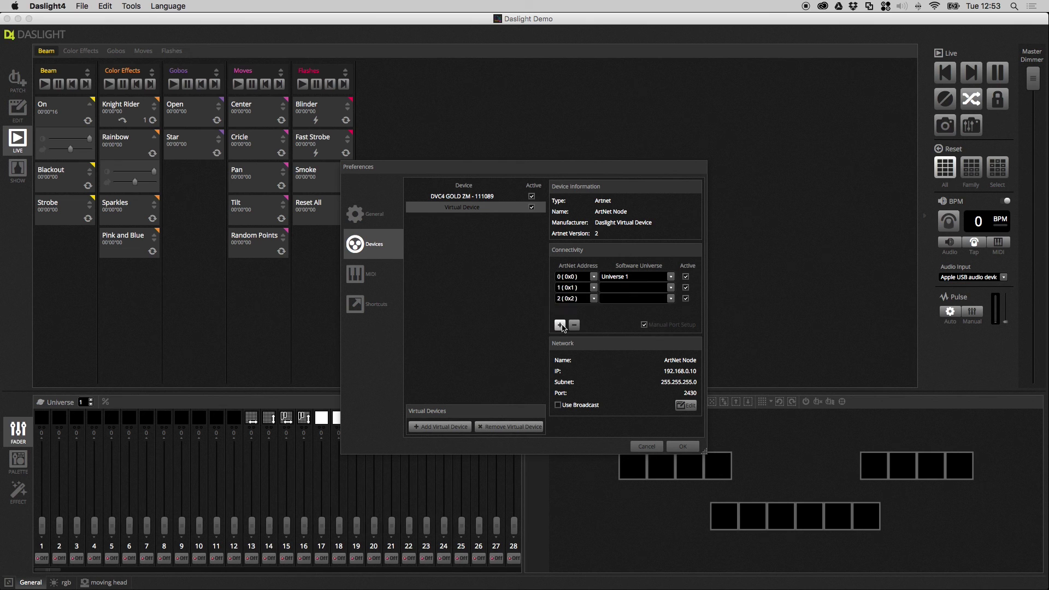
{"action": "left_click", "coordinate": [671, 287]}
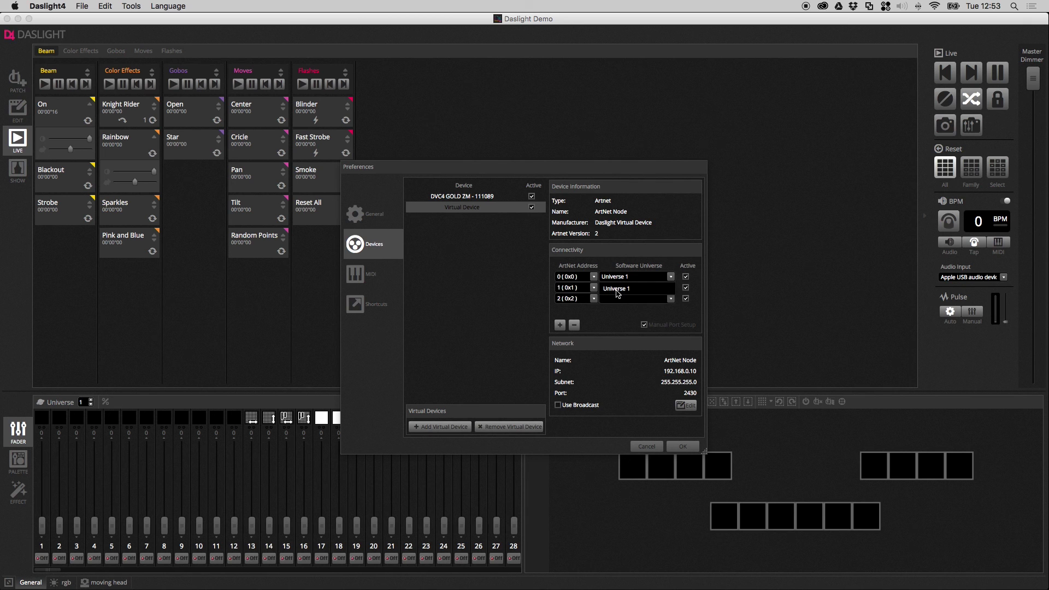
{"action": "left_click", "coordinate": [683, 448]}
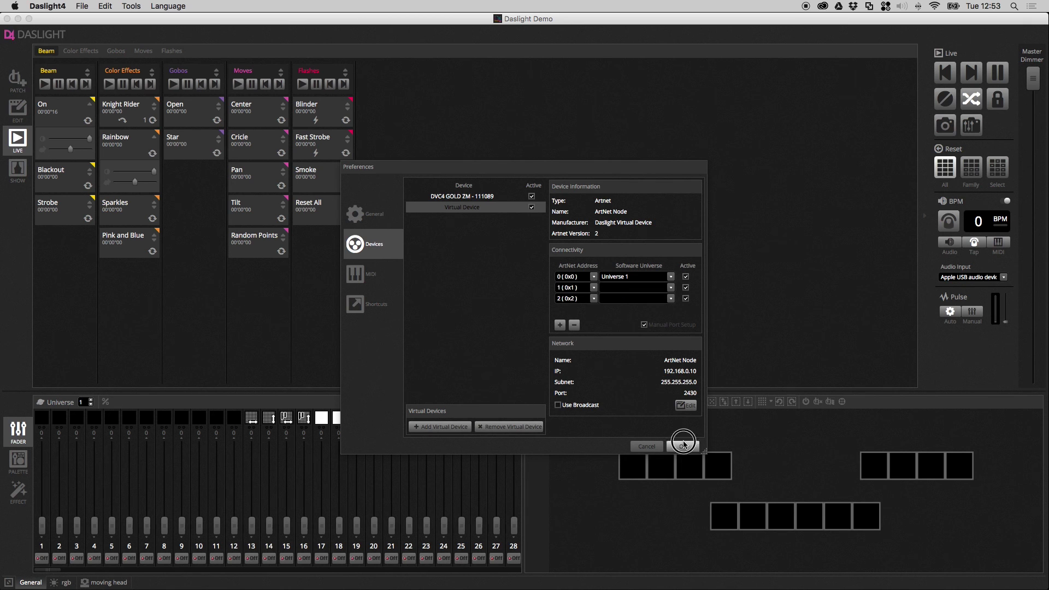
{"action": "left_click", "coordinate": [684, 448]}
Step: Go to the patch and add Universe 2 and Universe 3 tabs
{"action": "left_click", "coordinate": [20, 82]}
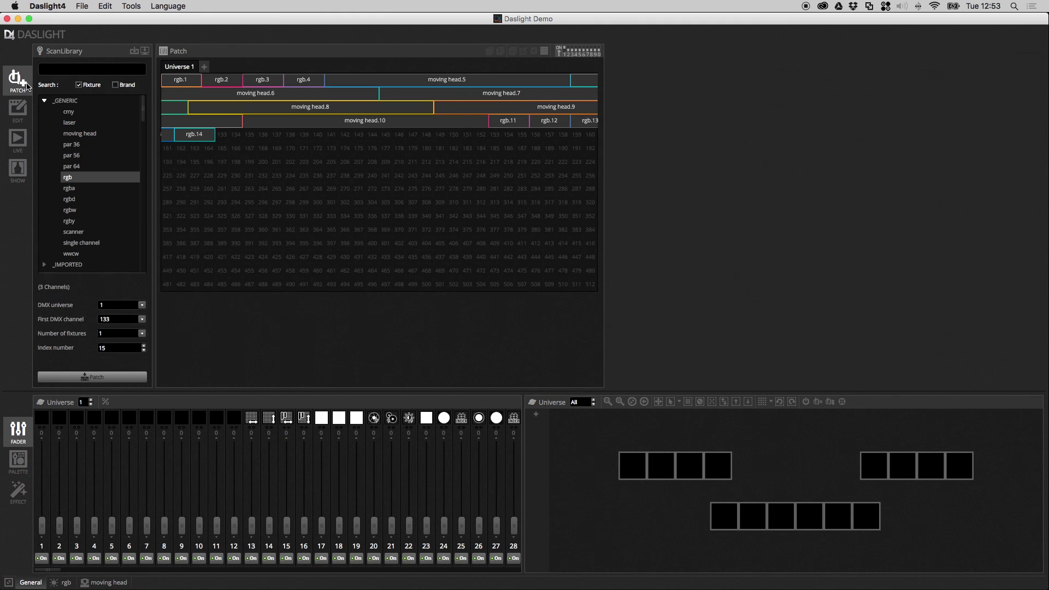
{"action": "left_click", "coordinate": [205, 66]}
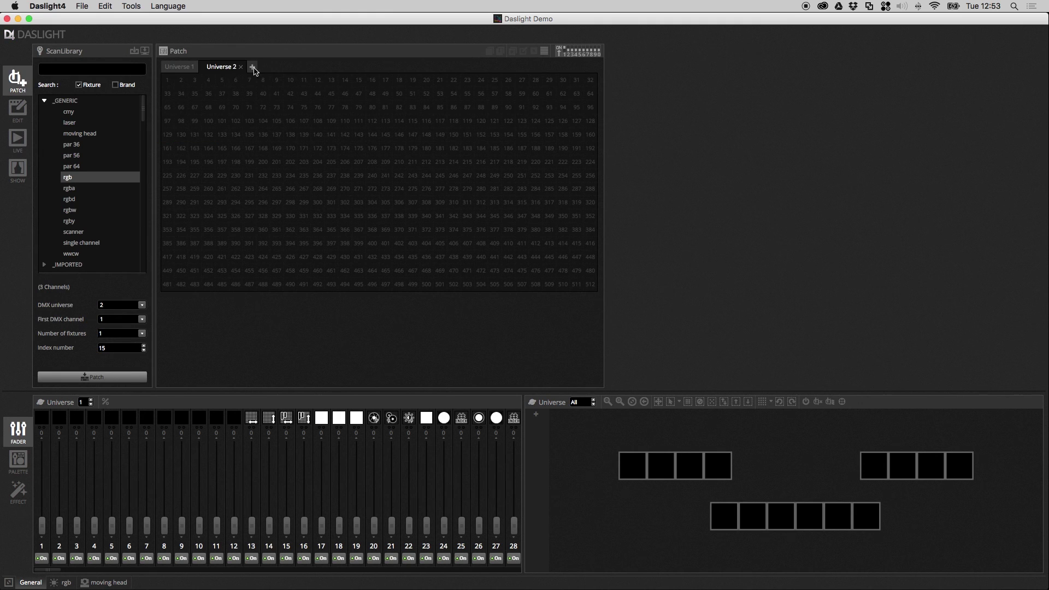
{"action": "left_click", "coordinate": [252, 66]}
Step: Patch an rgb fixture from ScanLibrary into Universe 3 and another into Universe 2
{"action": "left_click_drag", "start_coordinate": [69, 184], "coordinate": [228, 112]}
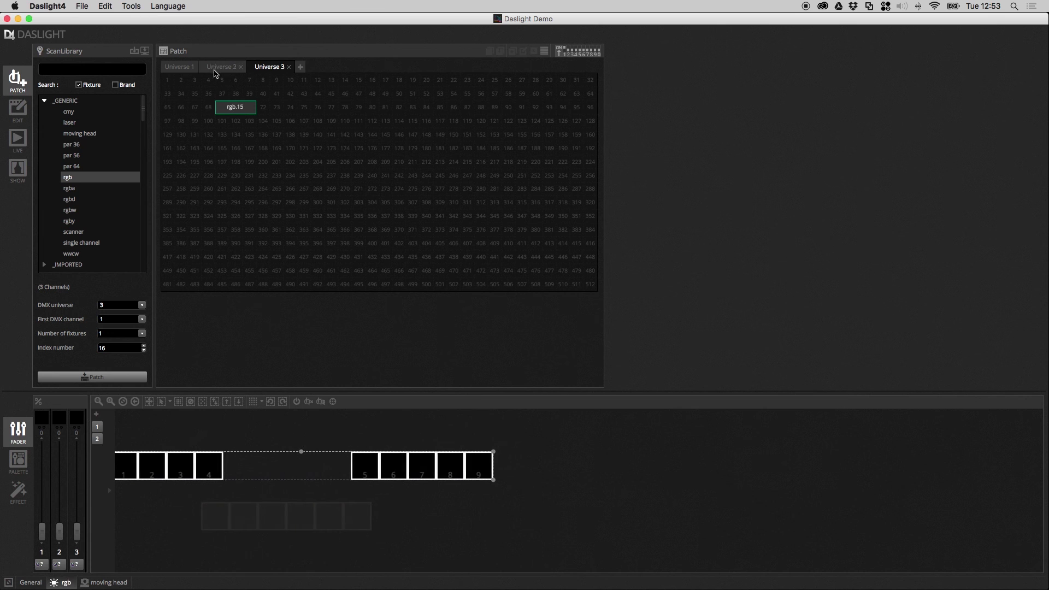
{"action": "left_click", "coordinate": [214, 68]}
{"action": "left_click_drag", "start_coordinate": [89, 190], "coordinate": [261, 160]}
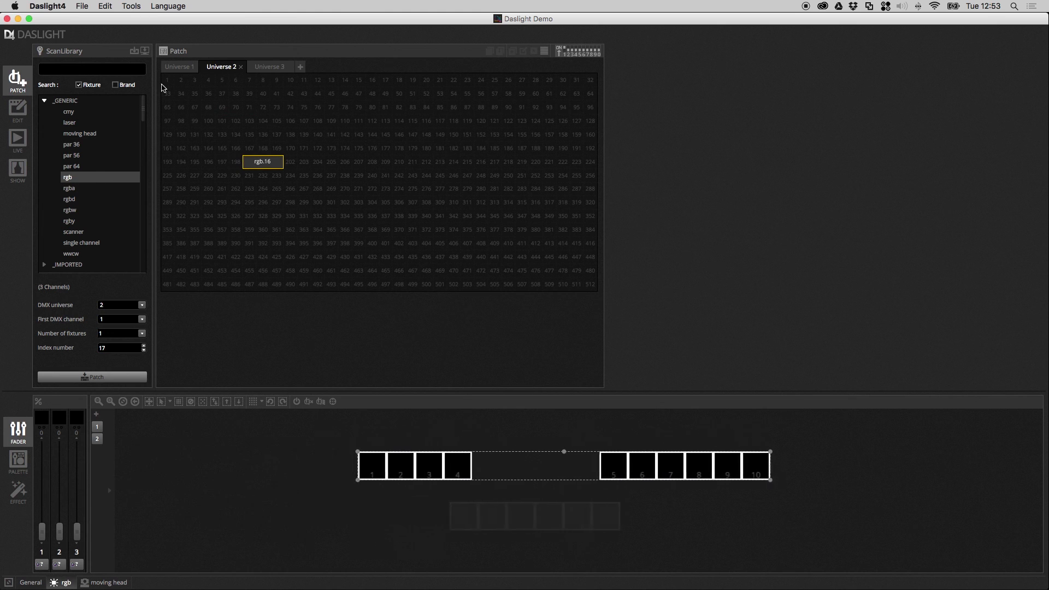
{"action": "left_click", "coordinate": [60, 9]}
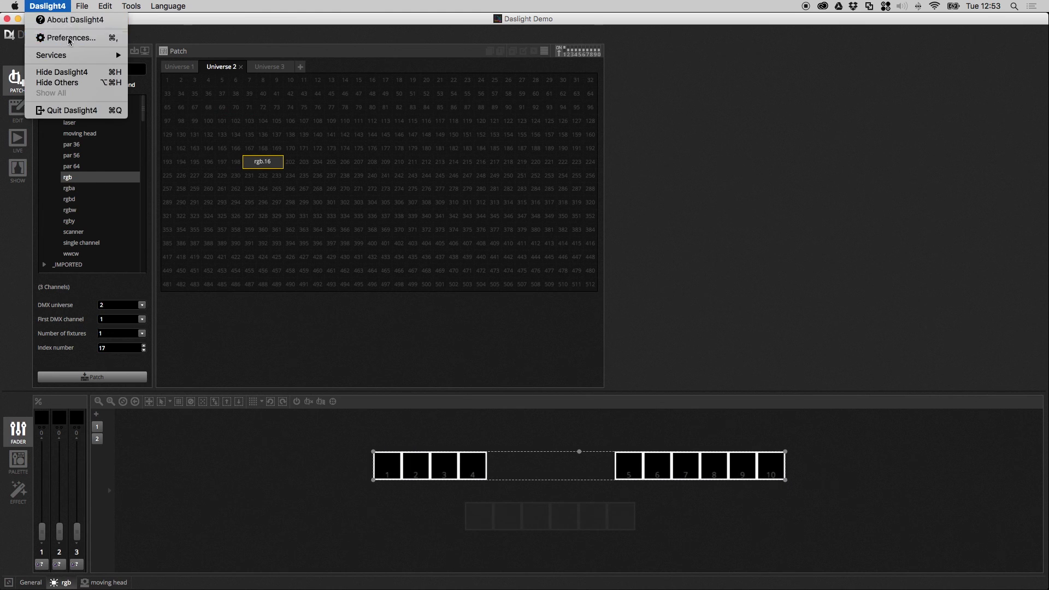
Step: Reopen the preferences Devices settings and select the ArtNet Node
{"action": "left_click", "coordinate": [70, 41]}
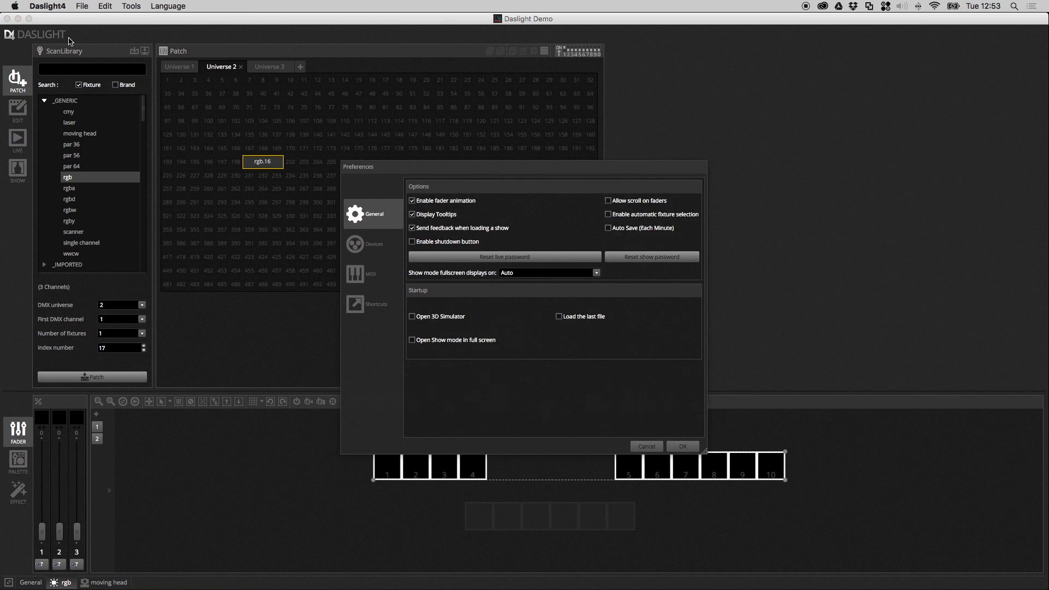
{"action": "left_click", "coordinate": [378, 255]}
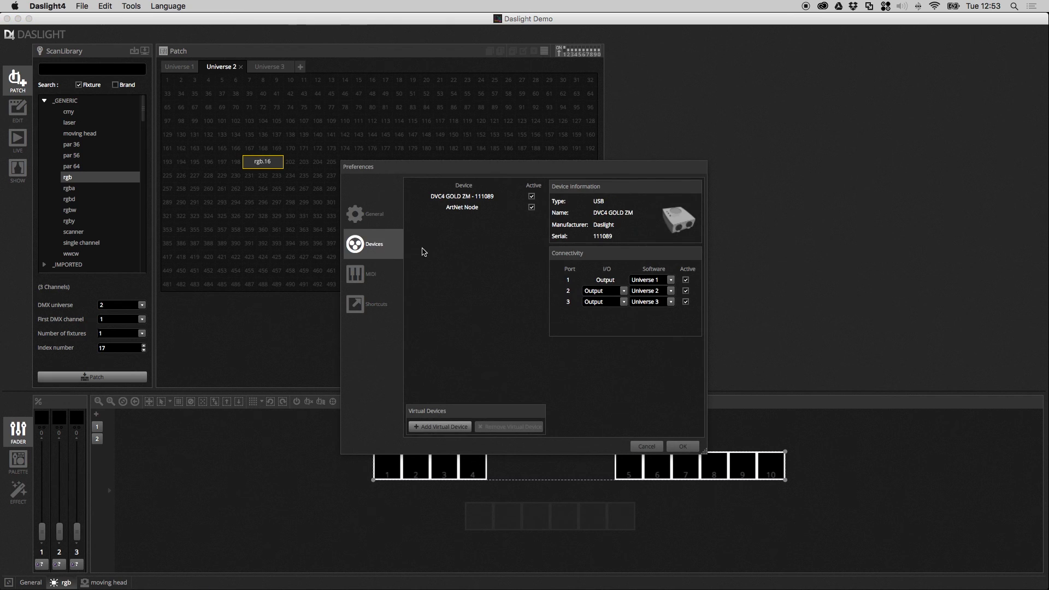
{"action": "left_click", "coordinate": [470, 210]}
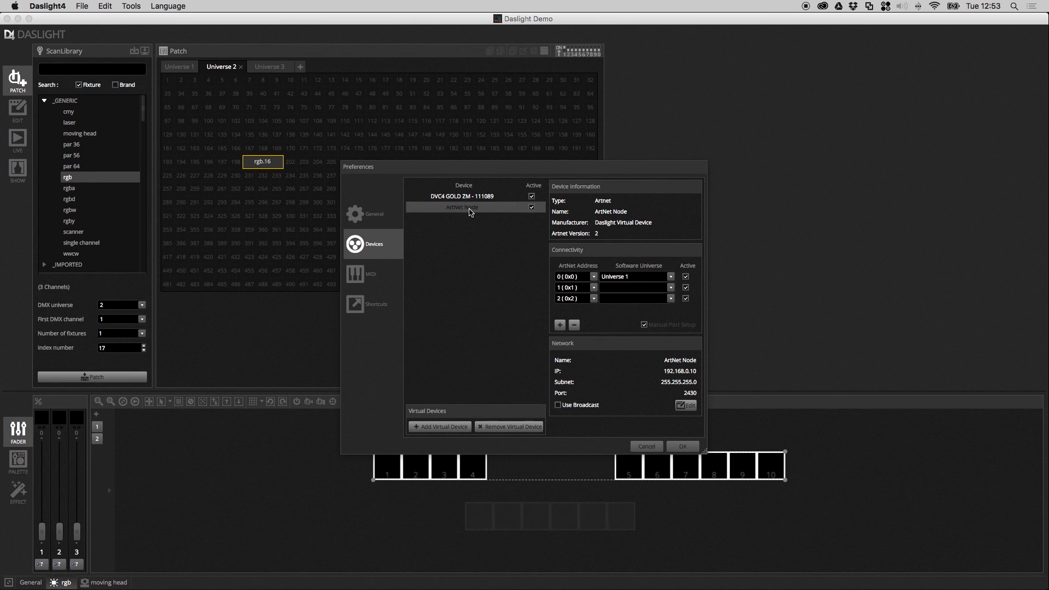
Step: Send ArtNet address 1 to Universe 2 and address 2 to Universe 3
{"action": "left_click", "coordinate": [671, 287]}
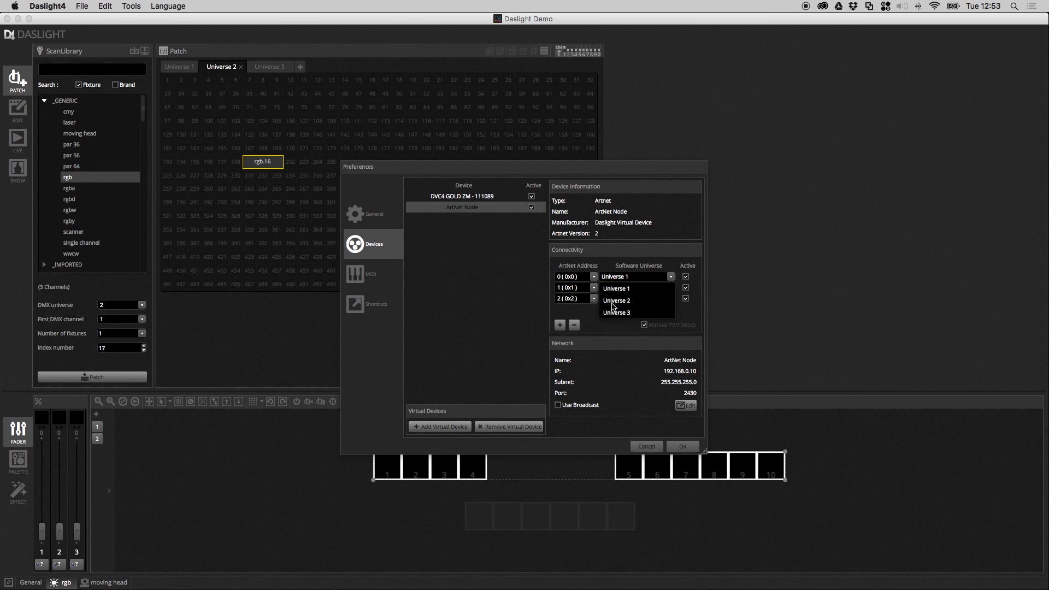
{"action": "left_click", "coordinate": [616, 301]}
{"action": "left_click", "coordinate": [654, 299]}
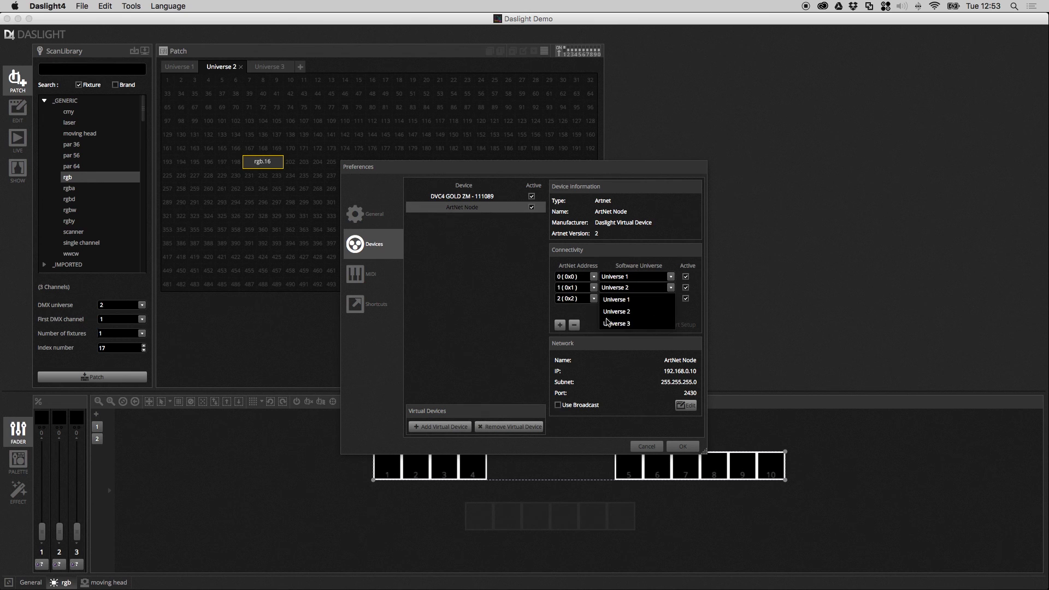
{"action": "left_click", "coordinate": [622, 325]}
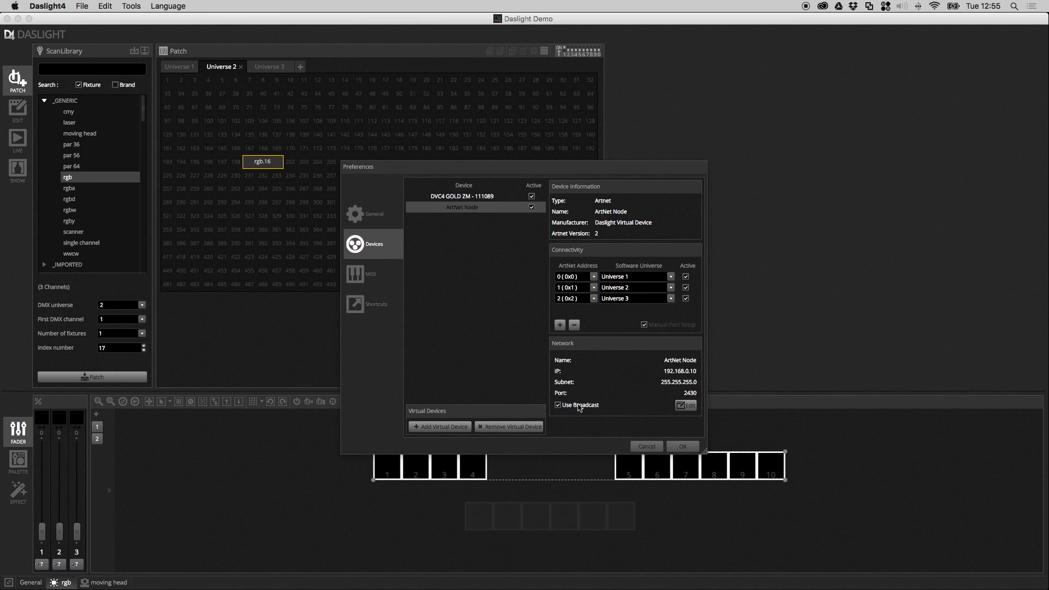
{"action": "left_click", "coordinate": [559, 406]}
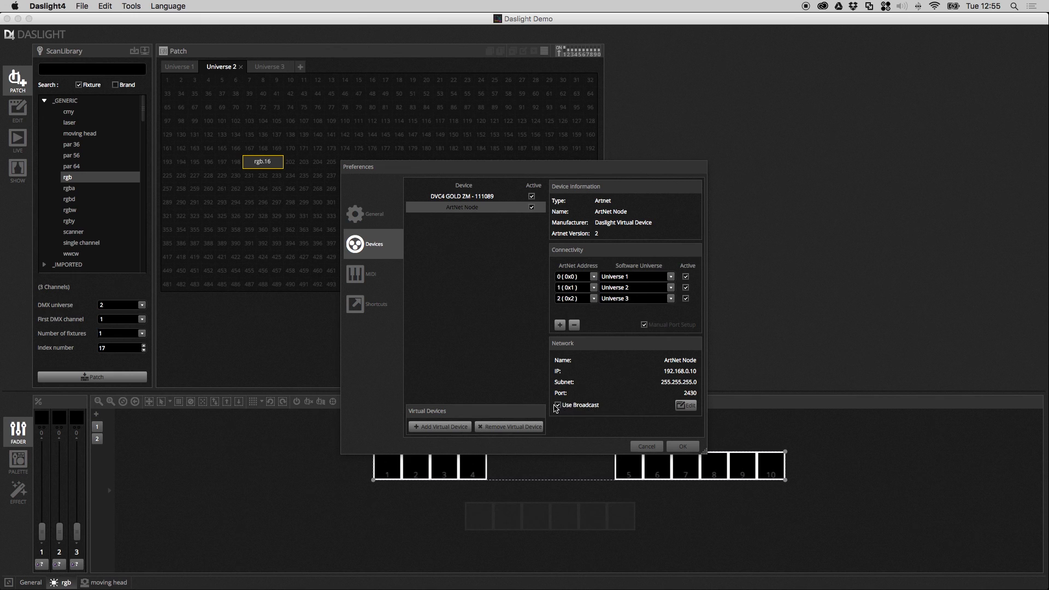